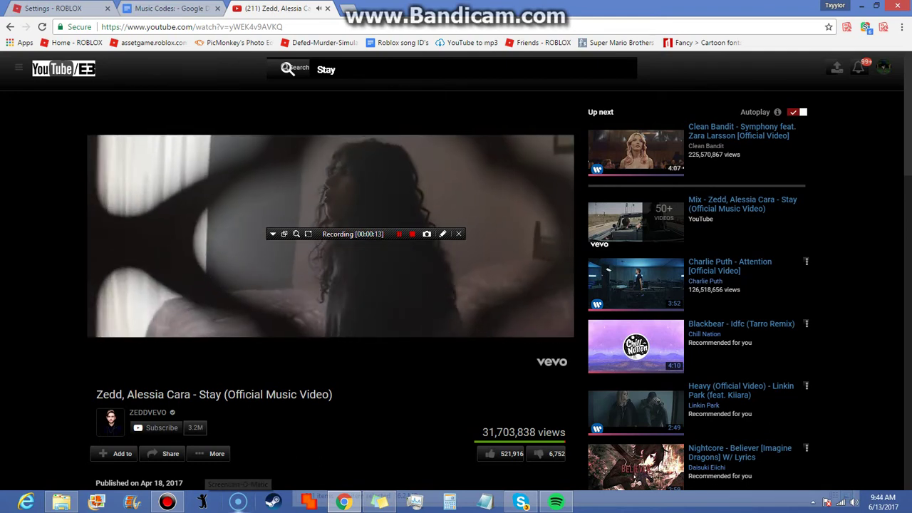
Step: Switch from the YouTube 'Stay' music video to the Roblox account settings tab
{"action": "key", "text": "ctrl+Tab"}
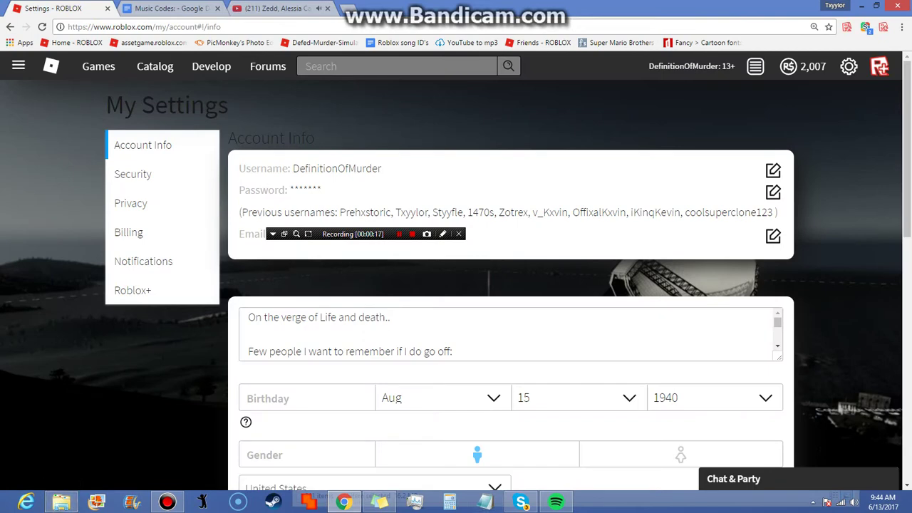
Step: Show the Sticky Notes list of candidate usernames beside the Roblox settings page
{"action": "left_click", "coordinate": [379, 503]}
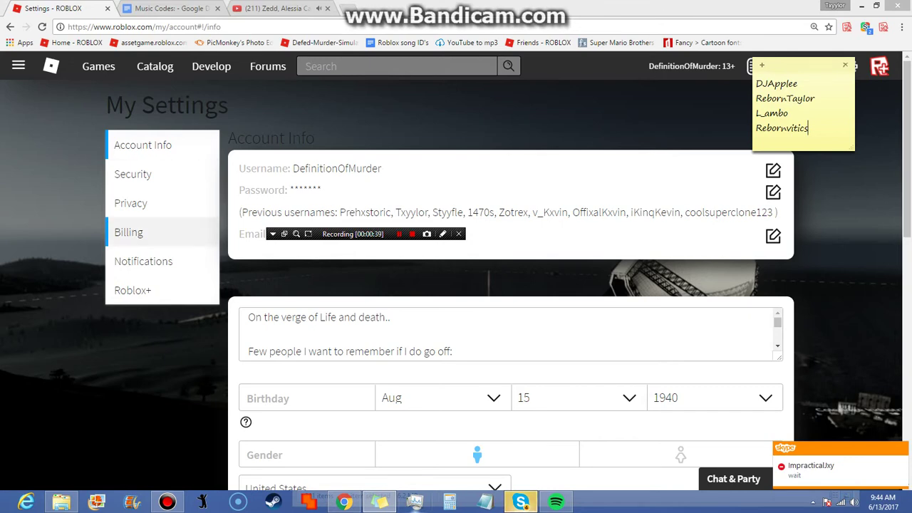
{"action": "left_click", "coordinate": [811, 466]}
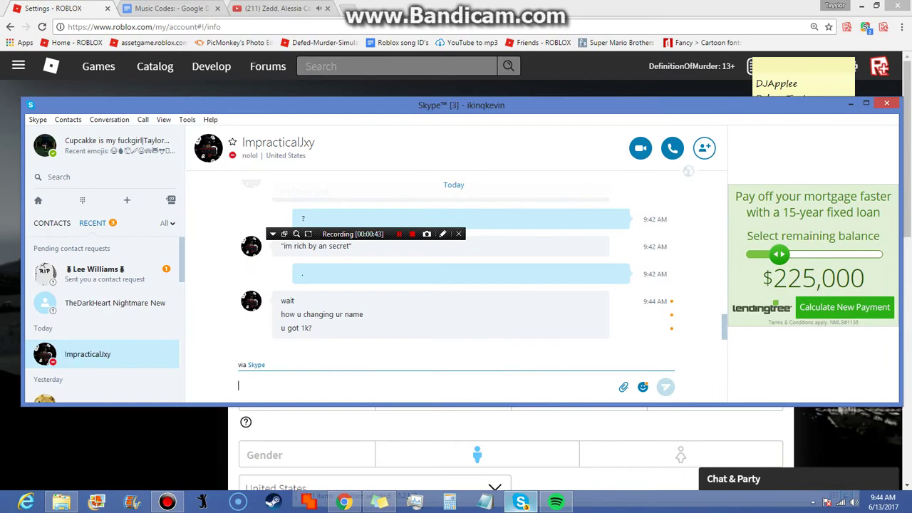
{"action": "type", "text": "2k"}
{"action": "key", "text": "Return"}
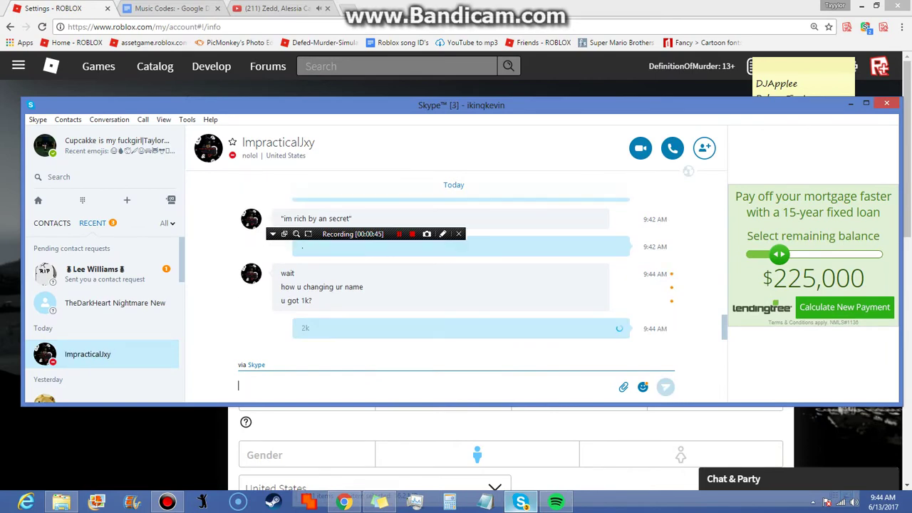
{"action": "left_click", "coordinate": [521, 501]}
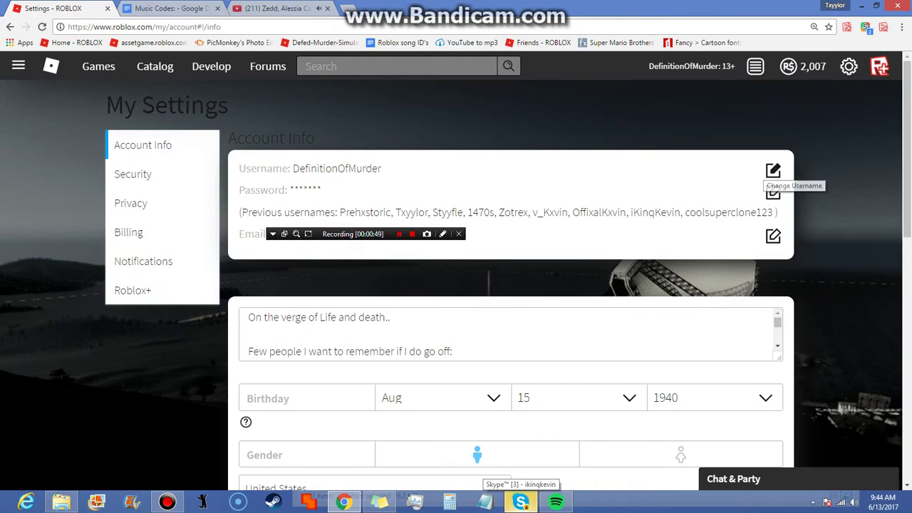
{"action": "left_click", "coordinate": [521, 501]}
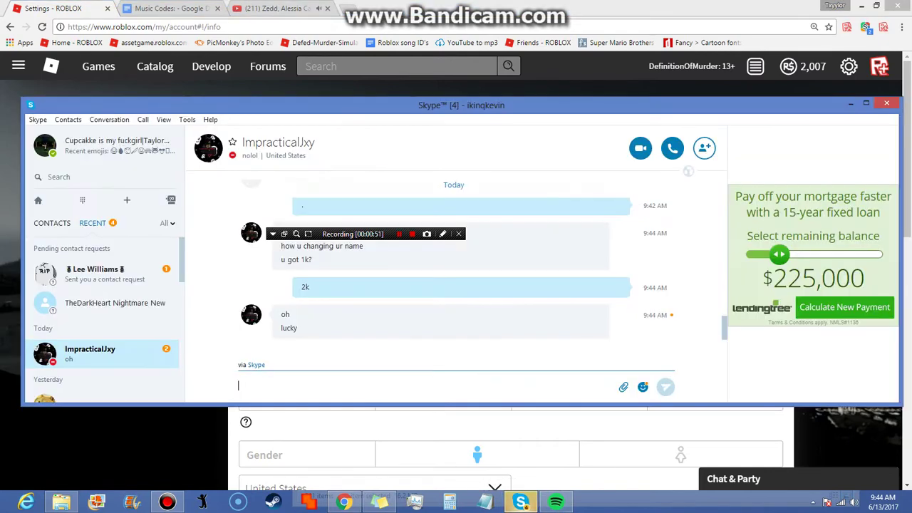
{"action": "left_click", "coordinate": [521, 500]}
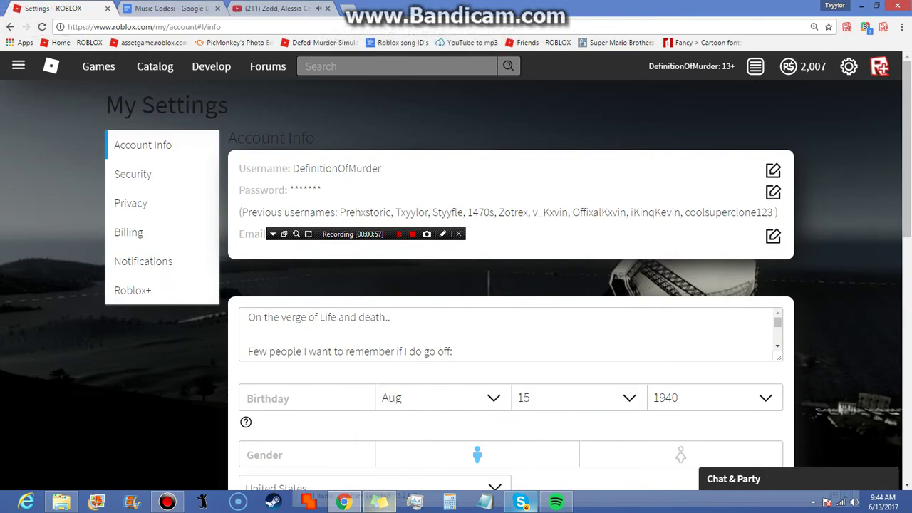
Step: Replace the current username with Rebornvitics and confirm the 1,000 Robux purchase
{"action": "left_click", "coordinate": [379, 501]}
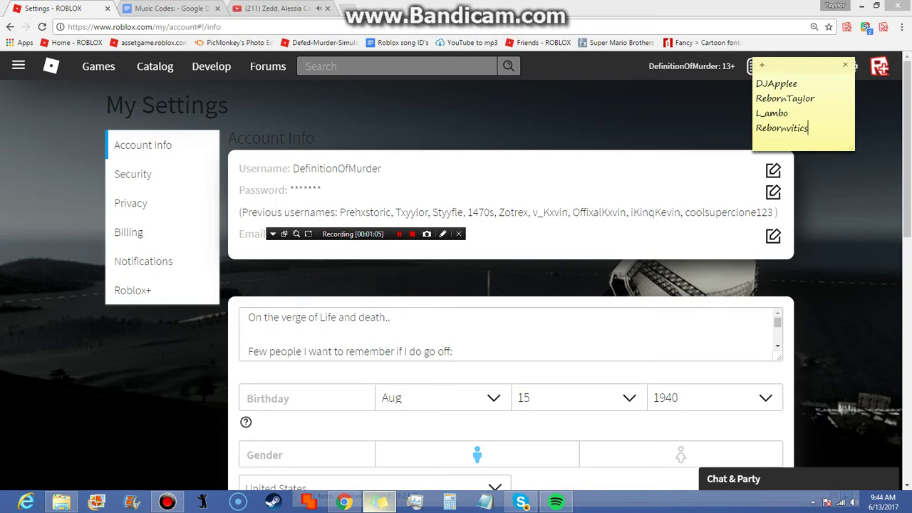
{"action": "left_click", "coordinate": [773, 170]}
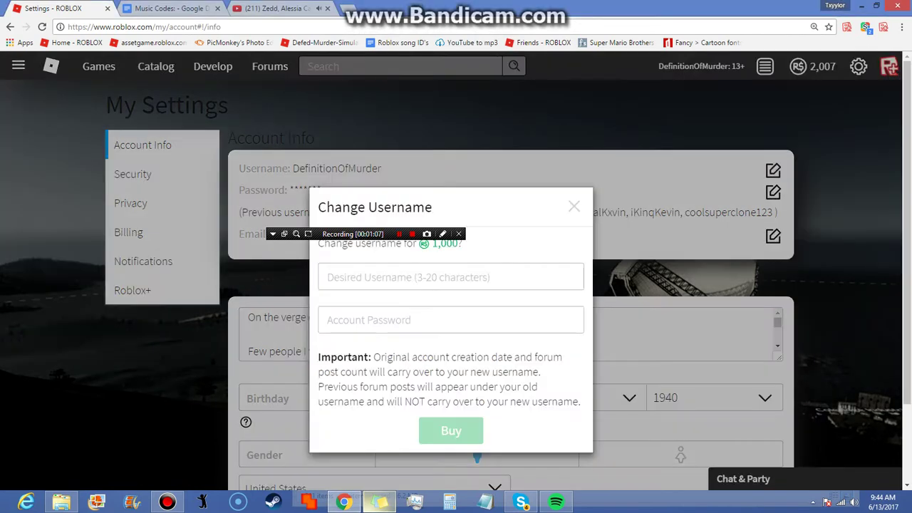
{"action": "double_click", "coordinate": [371, 277]}
{"action": "type", "text": "Reb"}
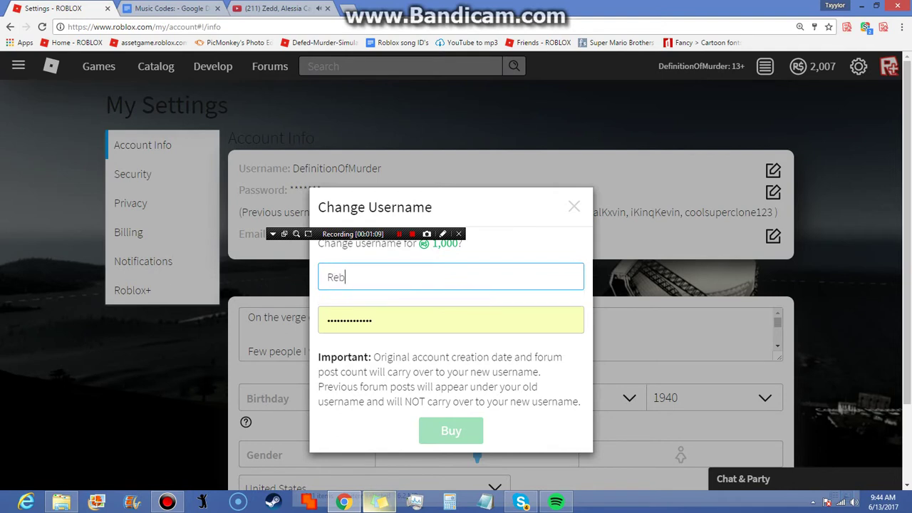
{"action": "type", "text": "ornTaylo"}
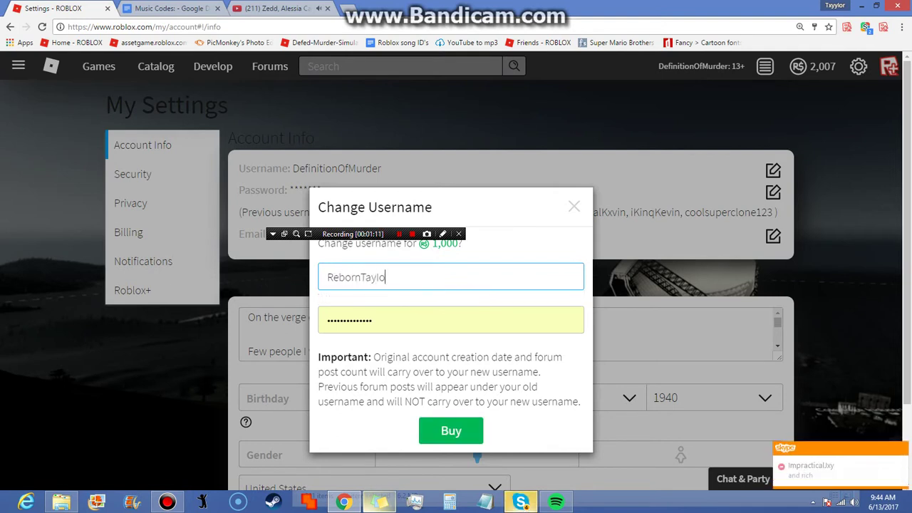
{"action": "key", "text": "ctrl+a"}
{"action": "key", "text": "BackSpace"}
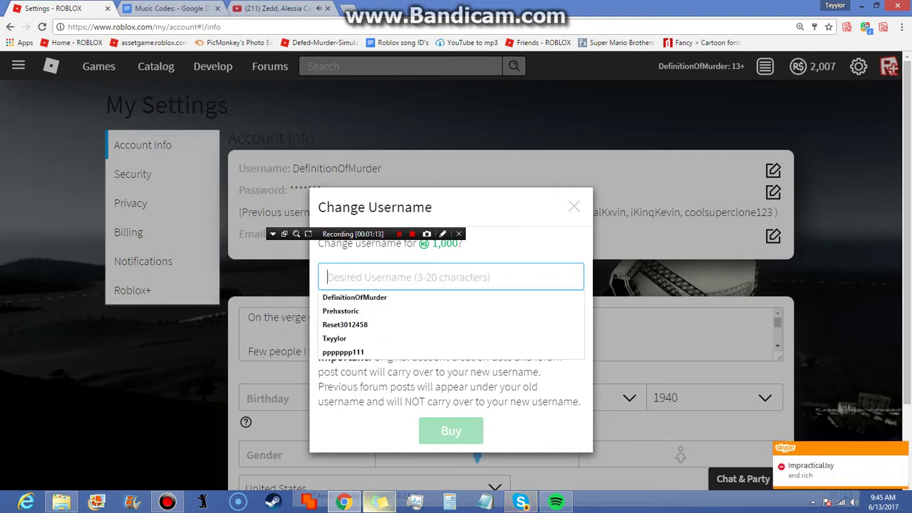
{"action": "type", "text": "Rebornvitics"}
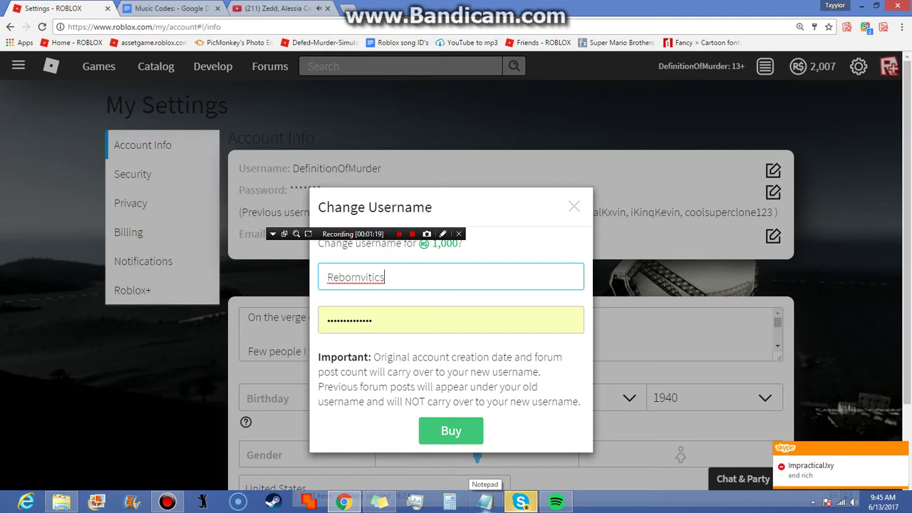
{"action": "key", "text": "Return"}
{"action": "key", "text": "Return"}
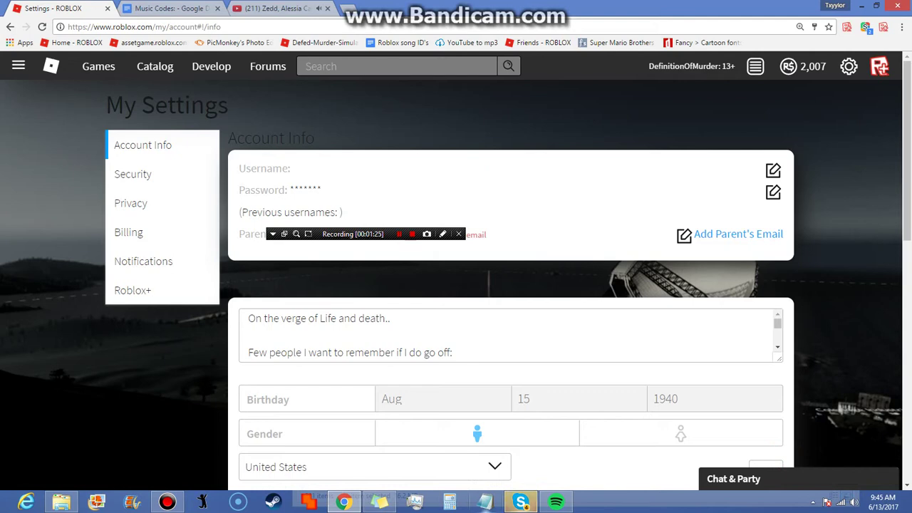
Step: Log in again with username Rebornvitics and the account password
{"action": "mouse_move", "coordinate": [365, 234]}
{"action": "left_mouse_down"}
{"action": "mouse_move", "coordinate": [466, 255]}
{"action": "mouse_move", "coordinate": [428, 228]}
{"action": "mouse_move", "coordinate": [445, 226]}
{"action": "mouse_move", "coordinate": [443, 203]}
{"action": "mouse_move", "coordinate": [330, 2]}
{"action": "mouse_move", "coordinate": [365, 8]}
{"action": "left_mouse_up"}
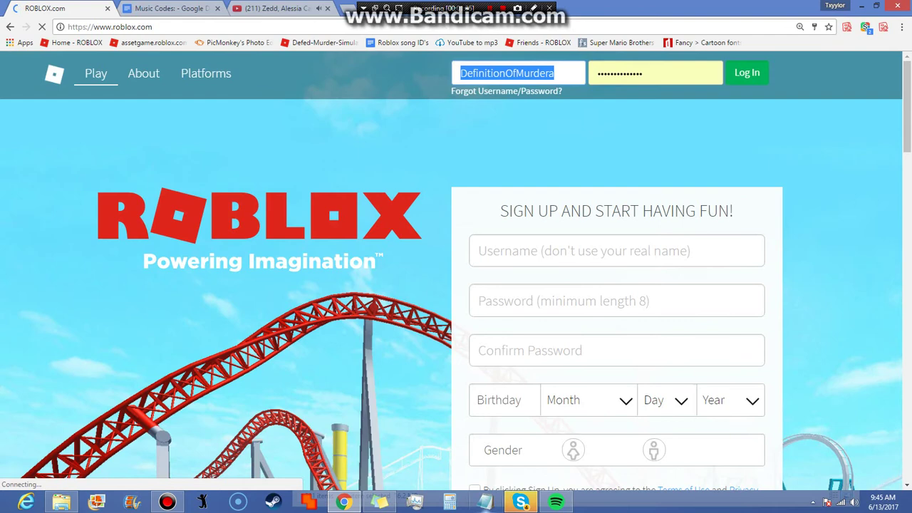
{"action": "type", "text": "Rebornvitics"}
{"action": "key", "text": "Tab"}
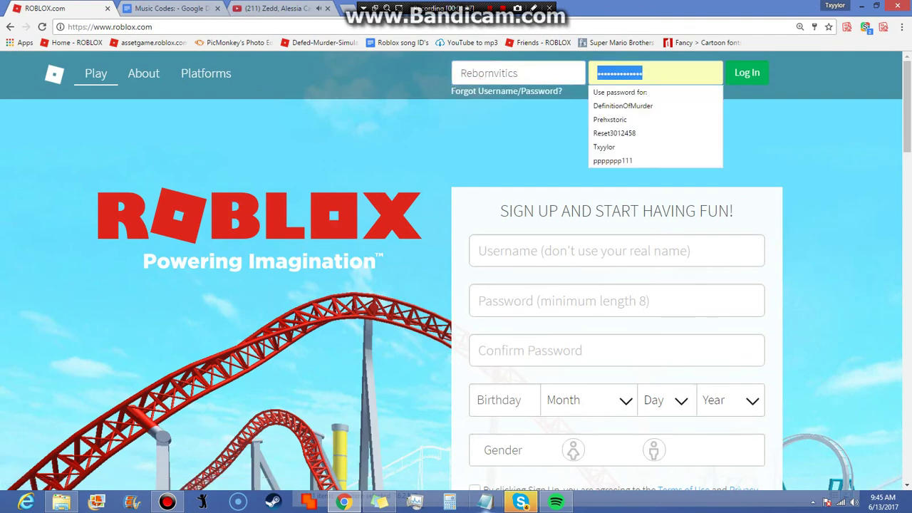
{"action": "type", "text": "••"}
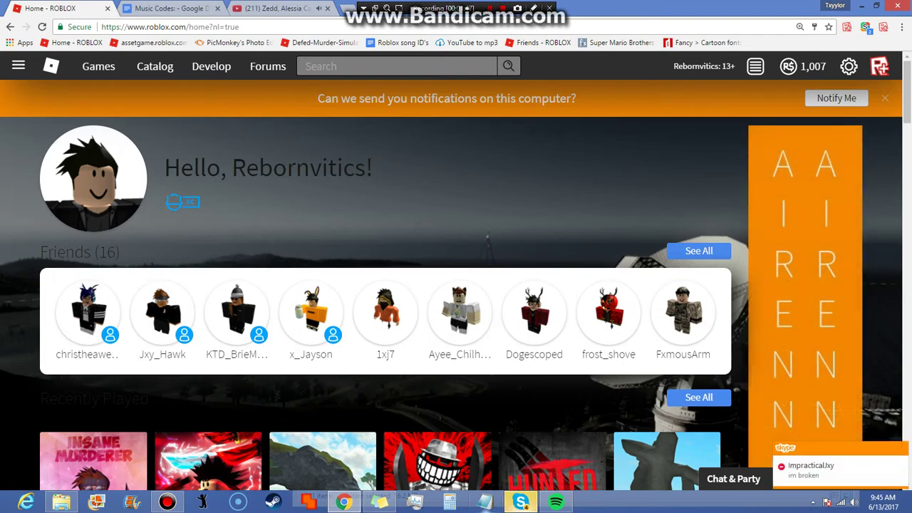
{"action": "left_click", "coordinate": [837, 98]}
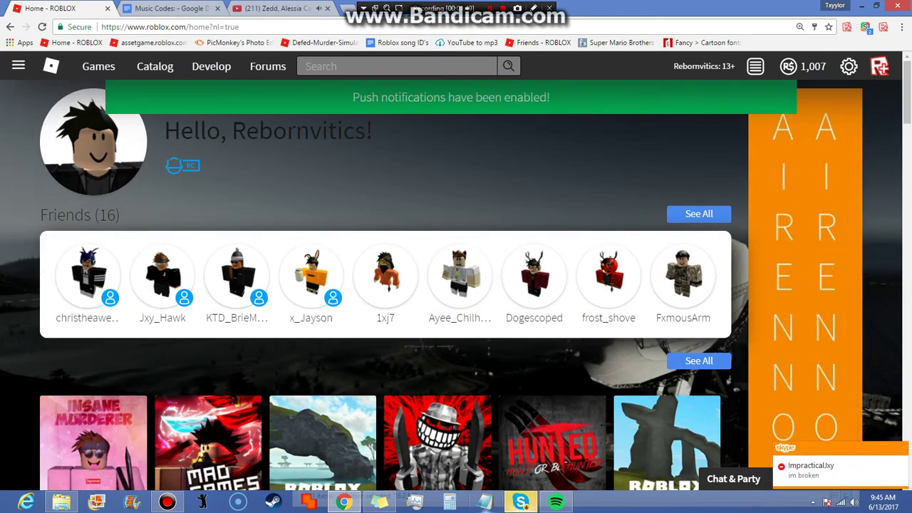
{"action": "left_click", "coordinate": [733, 479]}
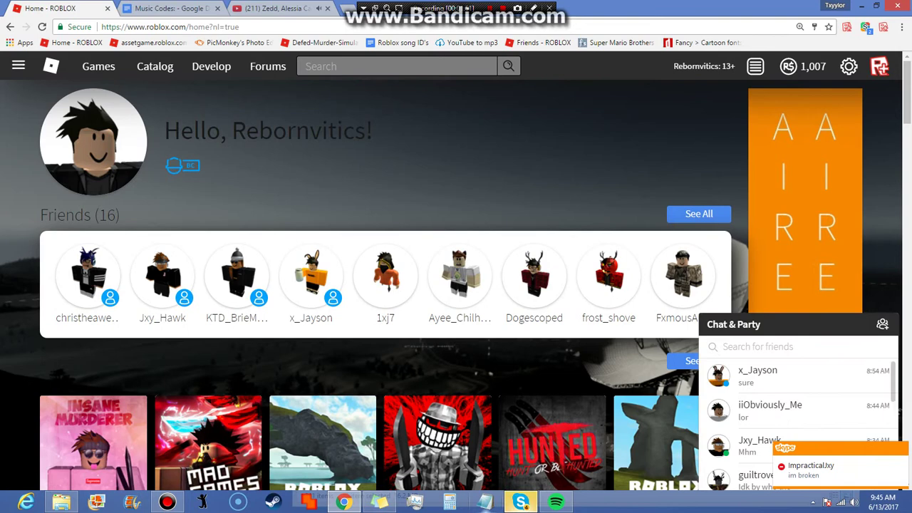
{"action": "left_click", "coordinate": [759, 367]}
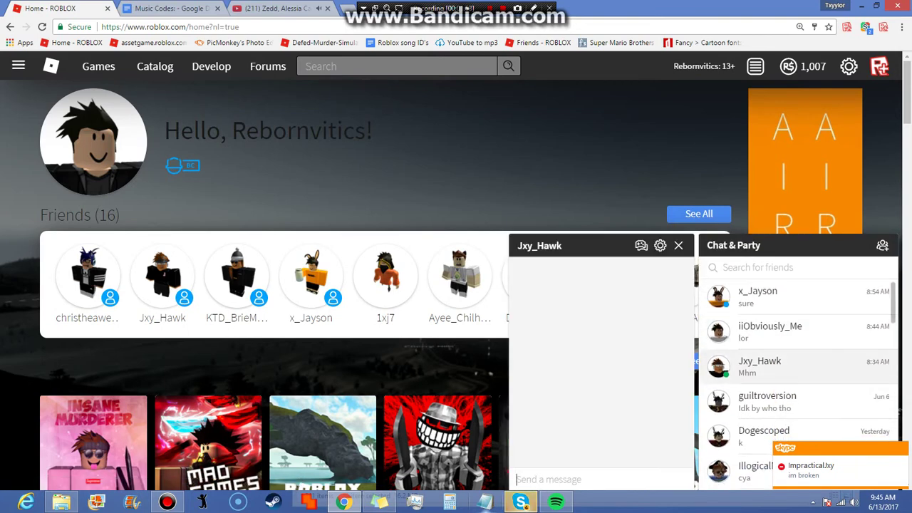
{"action": "type", "text": "CH"}
{"action": "type", "text": " NAME"}
{"action": "key", "text": "Return"}
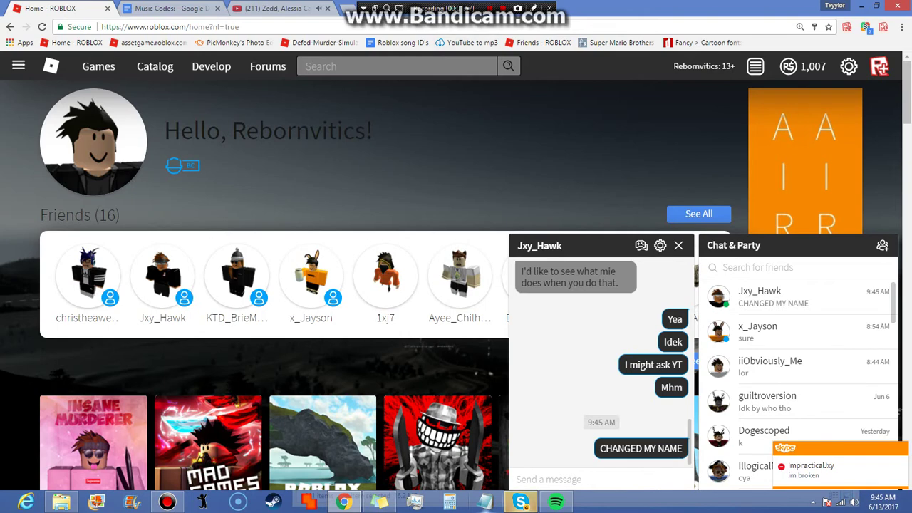
{"action": "left_click", "coordinate": [19, 66]}
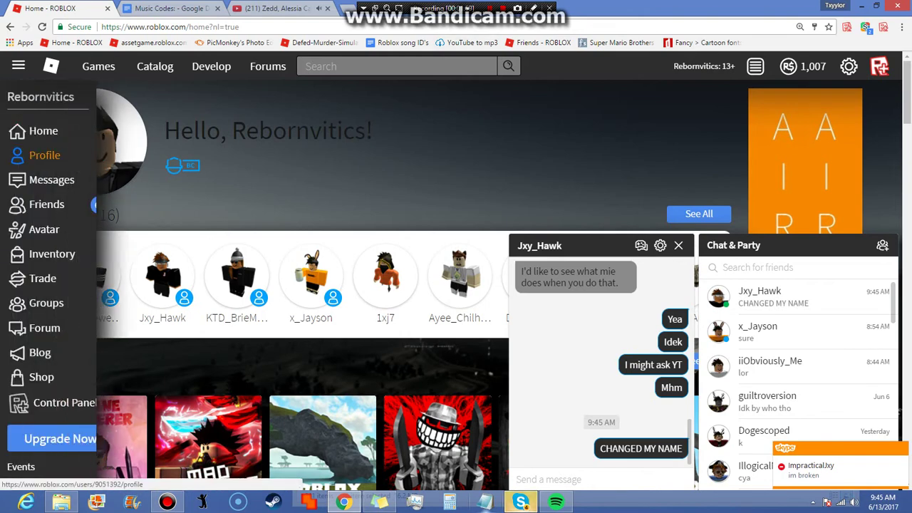
Step: In the avatar editor, close the Jxy_Hawk chat and remove the Black jacket from the avatar
{"action": "left_click", "coordinate": [43, 229]}
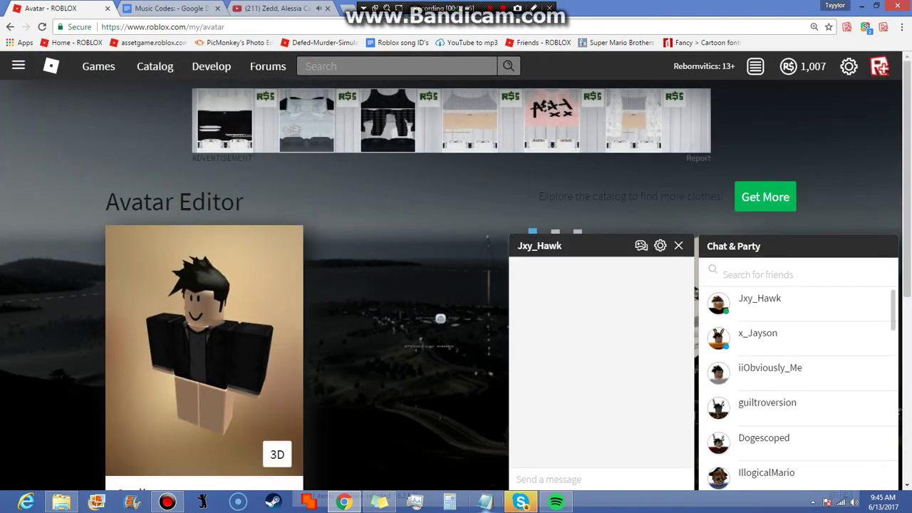
{"action": "left_click", "coordinate": [678, 245]}
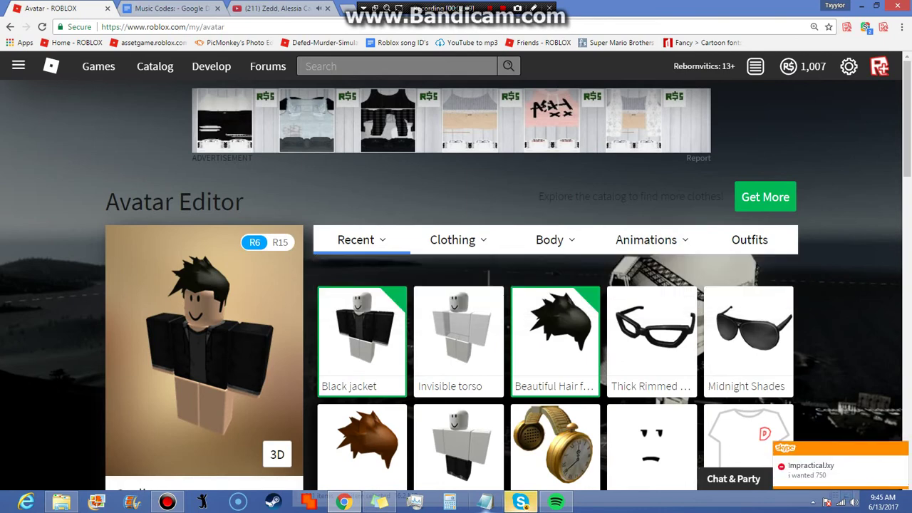
{"action": "left_click", "coordinate": [362, 331]}
{"action": "left_click", "coordinate": [813, 467]}
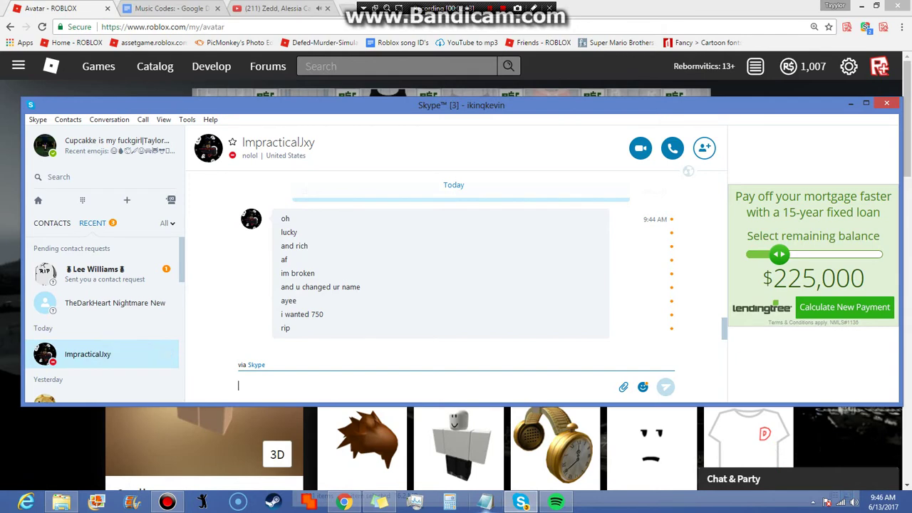
{"action": "key", "text": "alt+Tab"}
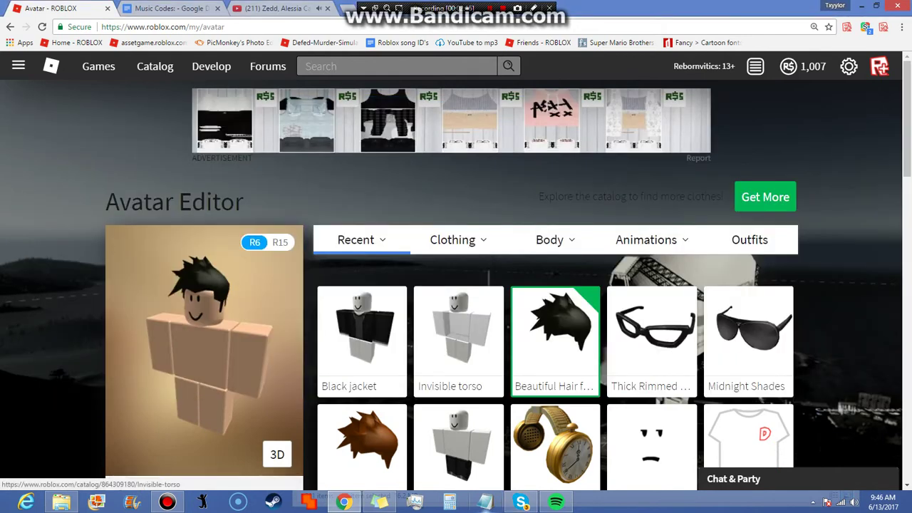
Step: Browse the owned Clothing > Hair items, then go to the Catalog
{"action": "scroll", "coordinate": [459, 335], "scroll_direction": "down", "scroll_amount": 1}
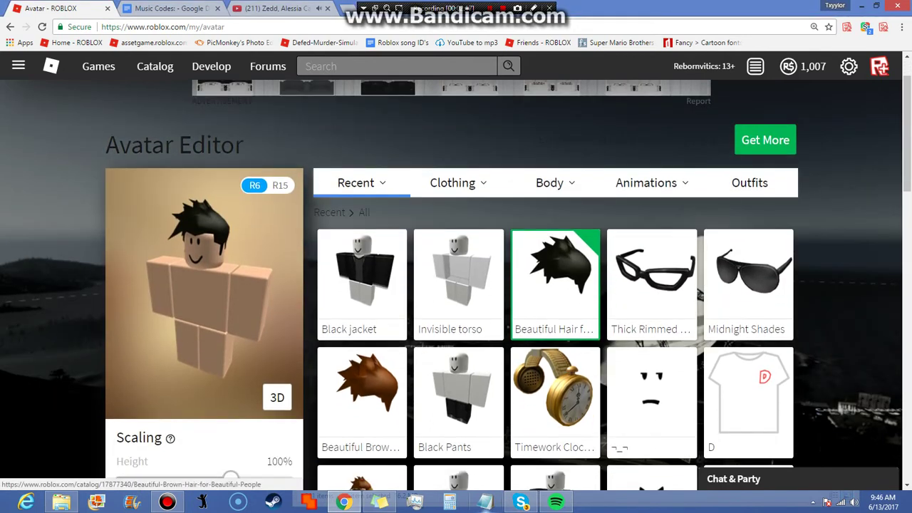
{"action": "mouse_move", "coordinate": [453, 182]}
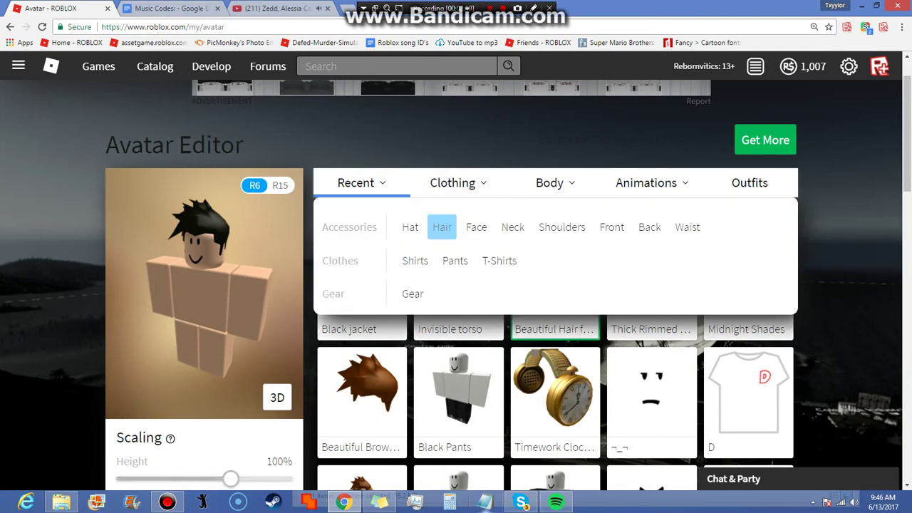
{"action": "left_click", "coordinate": [442, 226]}
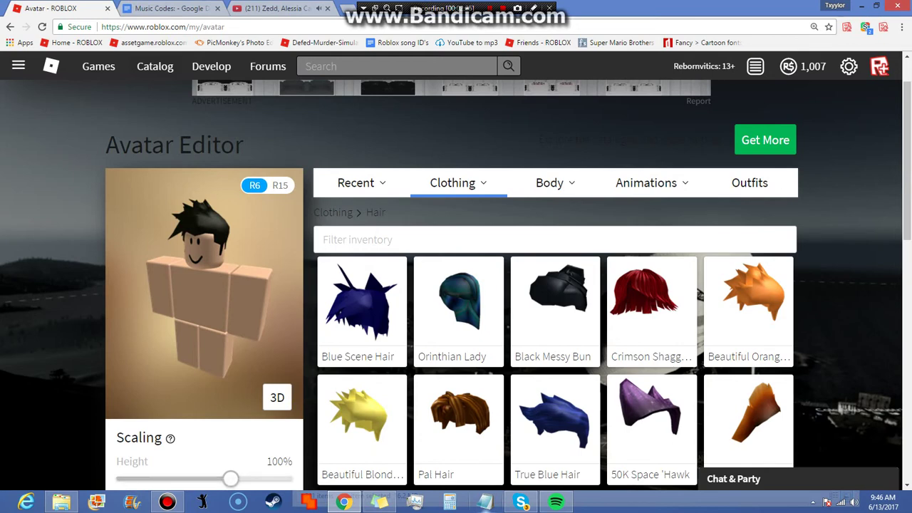
{"action": "left_click", "coordinate": [155, 66]}
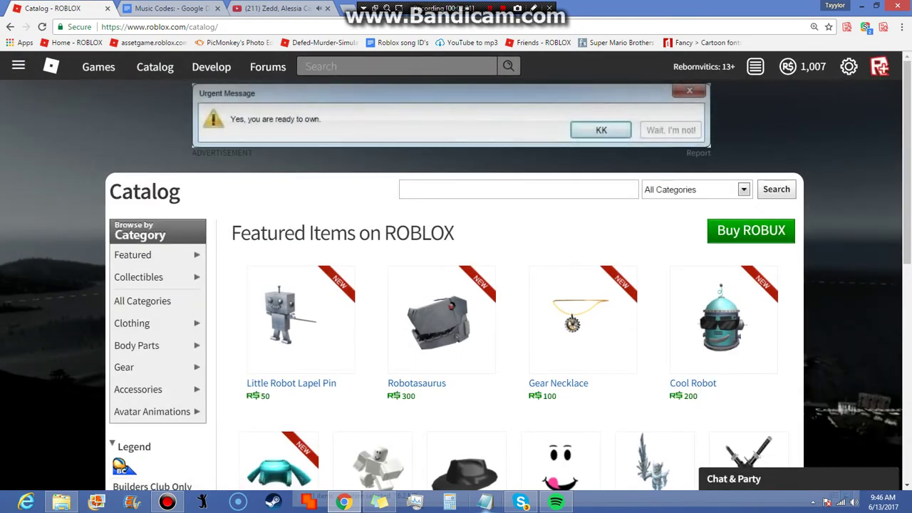
Step: Filter the catalog to Hats with a ROBUX maximum price of 100
{"action": "mouse_move", "coordinate": [132, 322]}
{"action": "left_click", "coordinate": [219, 300]}
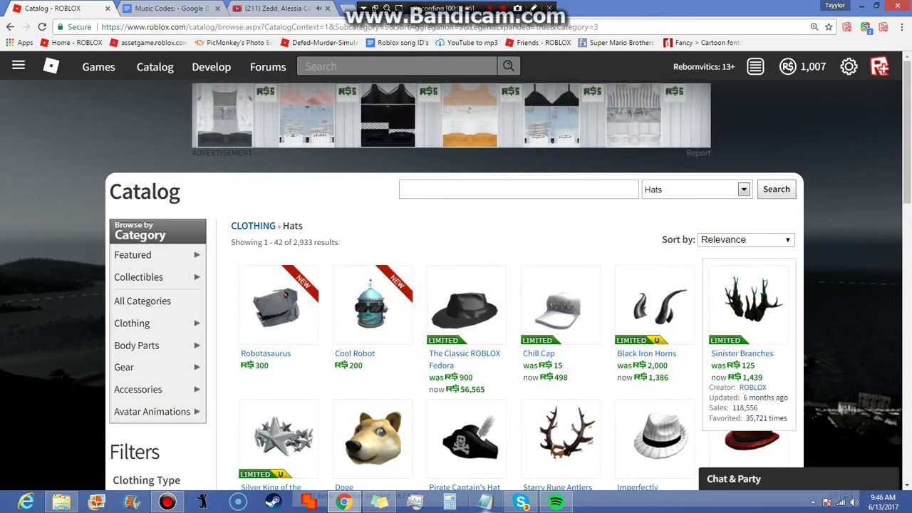
{"action": "scroll", "coordinate": [561, 306], "scroll_direction": "down", "scroll_amount": 1}
{"action": "scroll", "coordinate": [561, 306], "scroll_direction": "down", "scroll_amount": 4}
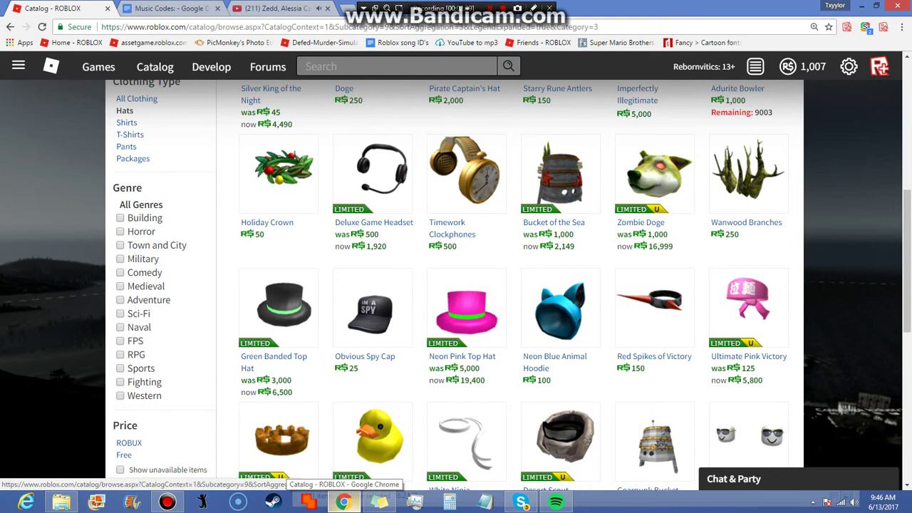
{"action": "left_click", "coordinate": [129, 442]}
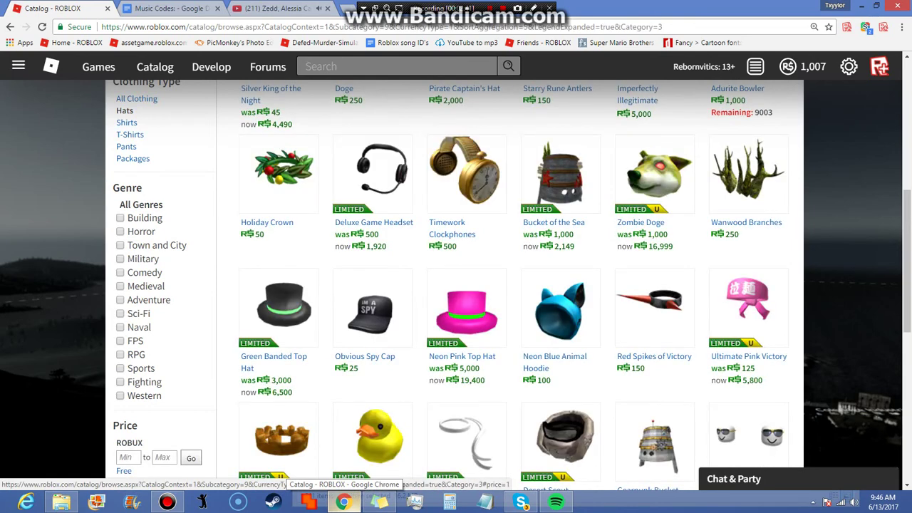
{"action": "left_click", "coordinate": [162, 457]}
{"action": "type", "text": "100"}
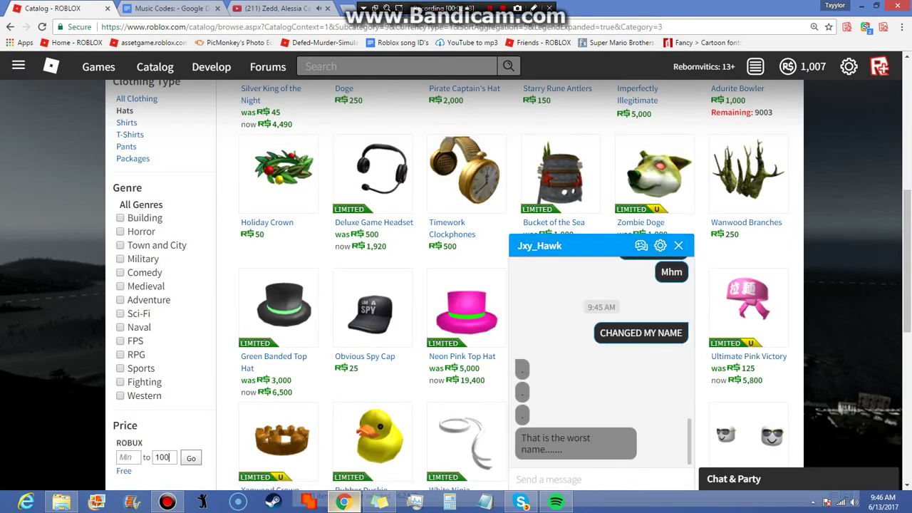
{"action": "key", "text": "Return"}
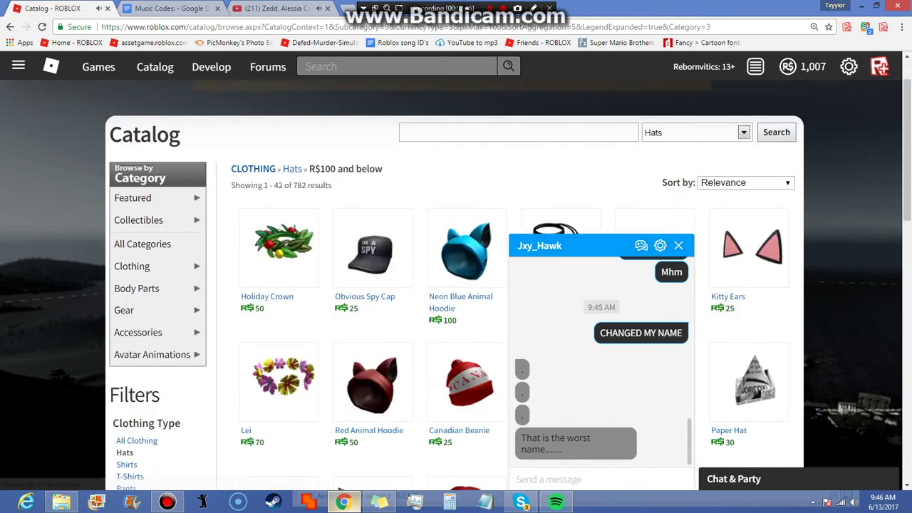
Step: Set the hat price Min and Max to 1000 and reply 'I'll change it eventually' in chat
{"action": "scroll", "coordinate": [456, 285], "scroll_direction": "down", "scroll_amount": 6}
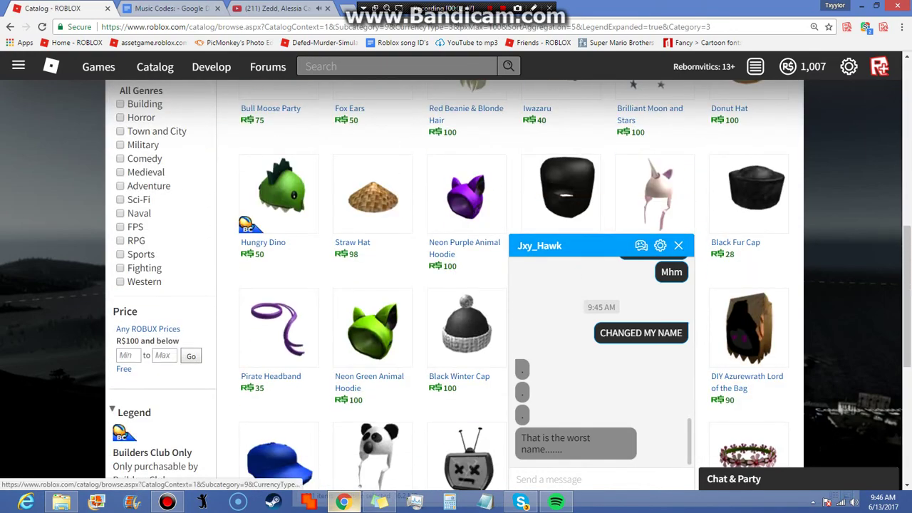
{"action": "type", "text": "1000"}
{"action": "key", "text": "Return"}
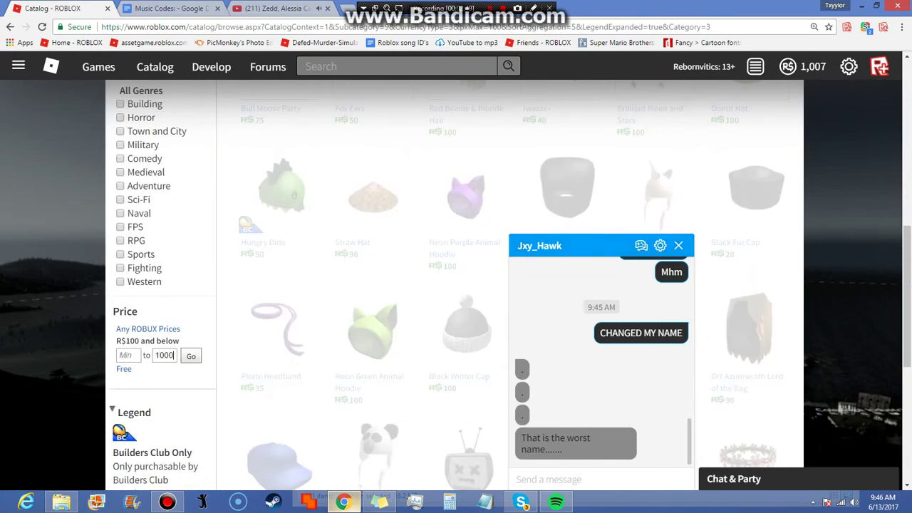
{"action": "left_click", "coordinate": [541, 479]}
{"action": "type", "text": "I like it"}
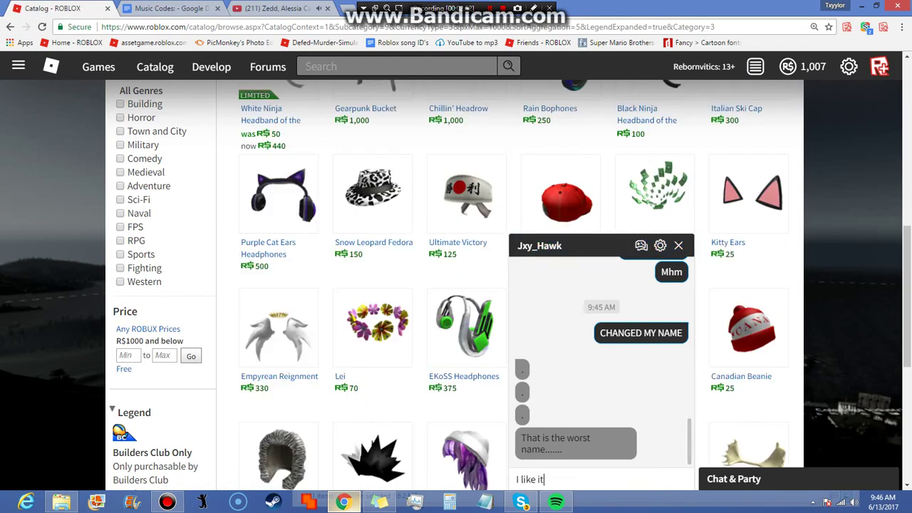
{"action": "key", "text": "Return"}
{"action": "type", "text": "1000"}
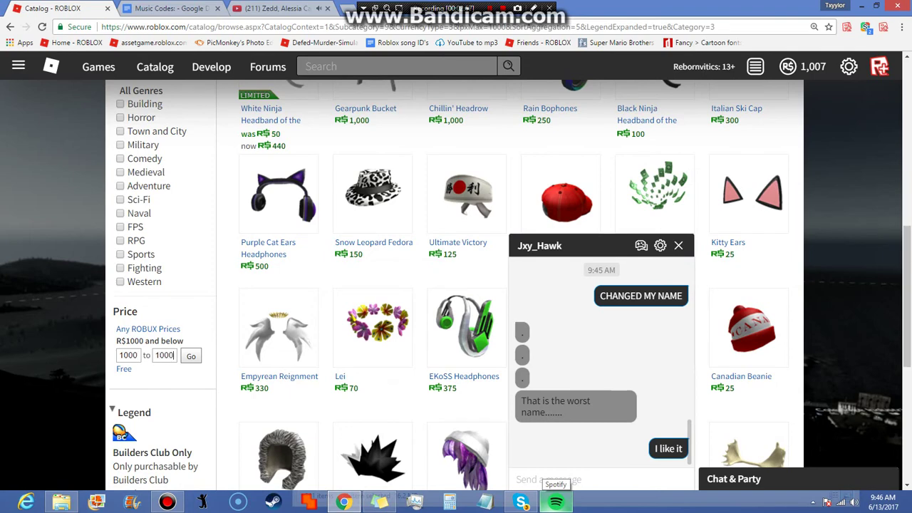
{"action": "key", "text": "Return"}
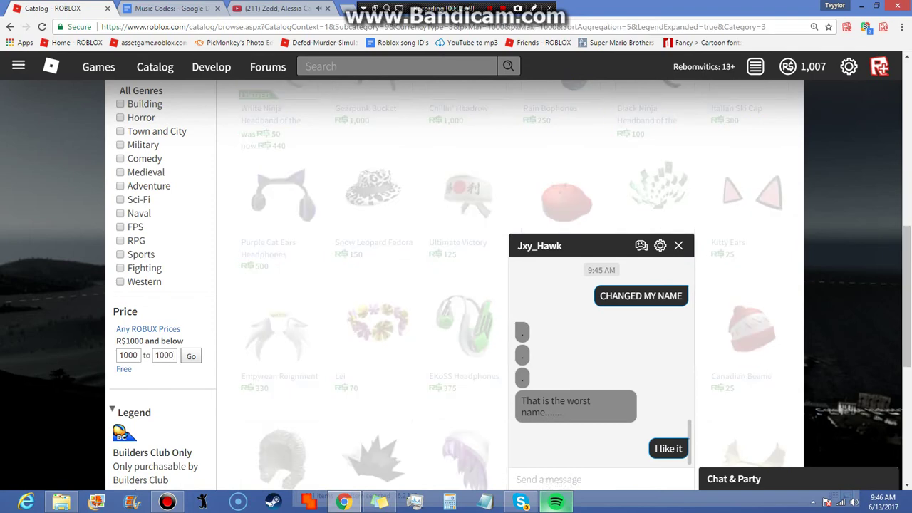
{"action": "left_click", "coordinate": [679, 246]}
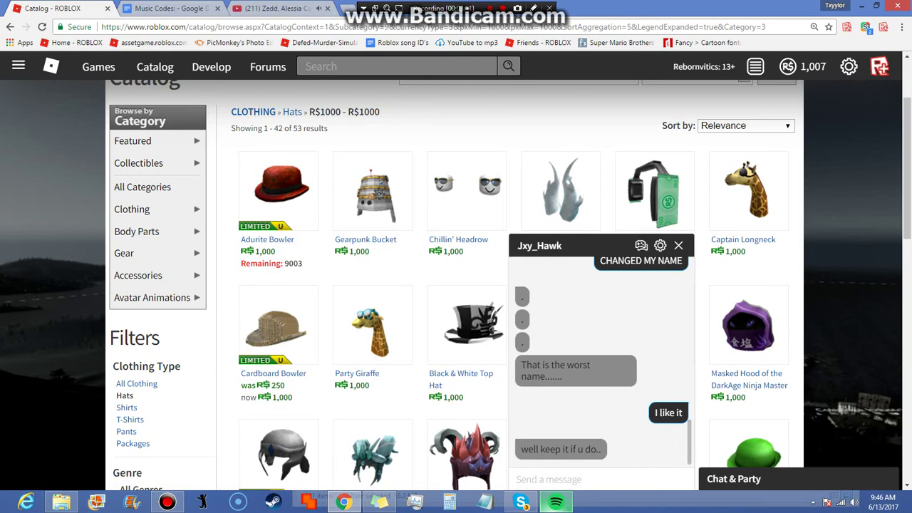
{"action": "type", "text": "'"}
{"action": "type", "text": "I"}
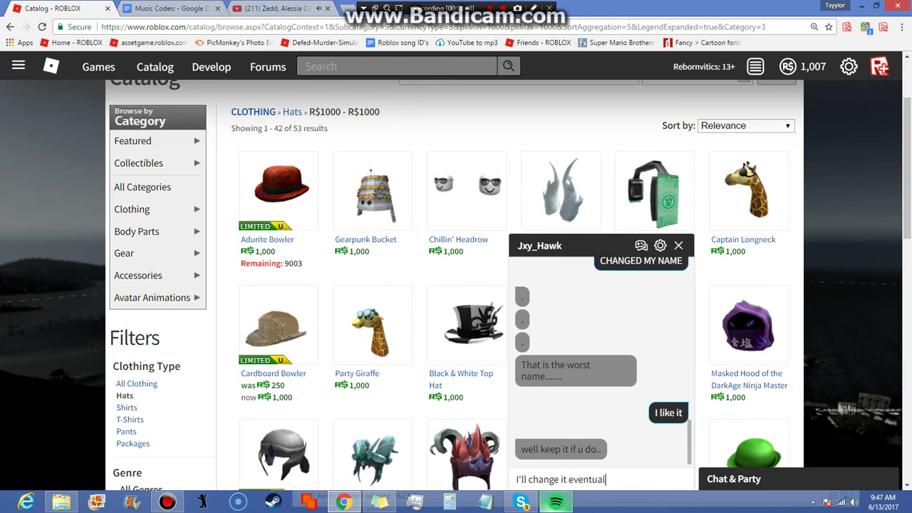
{"action": "type", "text": "ly"}
{"action": "key", "text": "Return"}
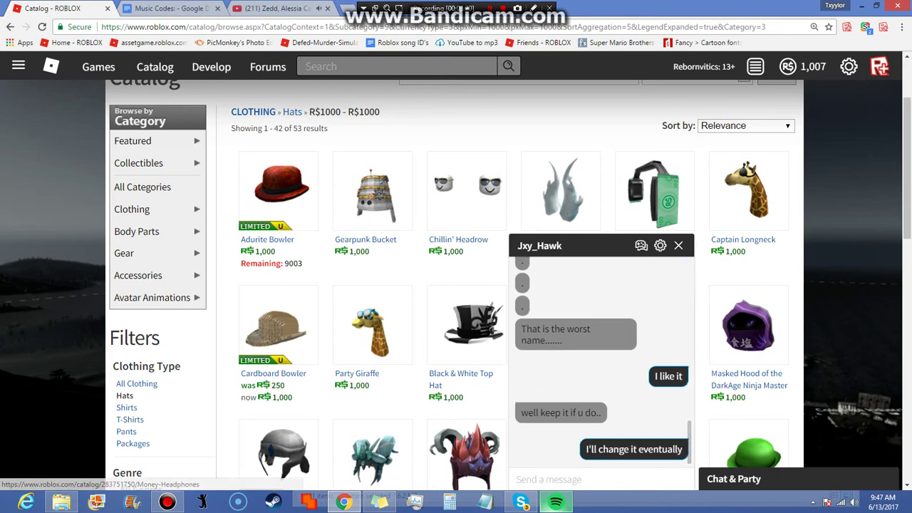
Step: Close the friend chat and open the R$1,000 Gearpunk Bucket hat from the results
{"action": "left_click", "coordinate": [678, 246]}
{"action": "scroll", "coordinate": [373, 235], "scroll_direction": "up", "scroll_amount": 1}
{"action": "scroll", "coordinate": [563, 399], "scroll_direction": "down", "scroll_amount": 10}
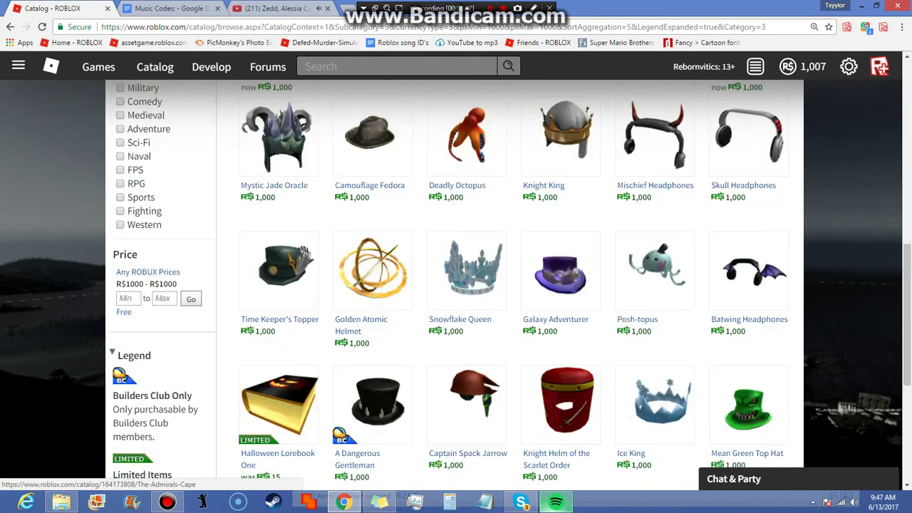
{"action": "scroll", "coordinate": [562, 399], "scroll_direction": "up", "scroll_amount": 1}
{"action": "scroll", "coordinate": [563, 414], "scroll_direction": "up", "scroll_amount": 10}
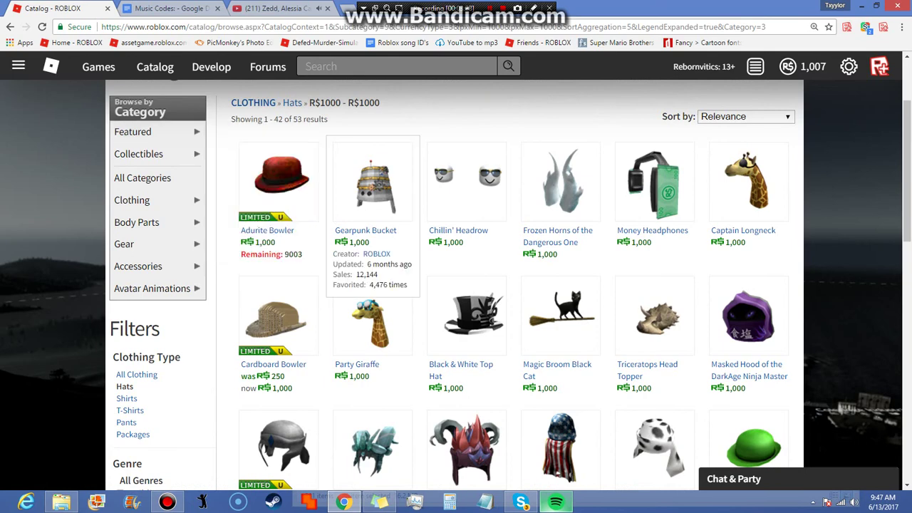
{"action": "left_click", "coordinate": [370, 203]}
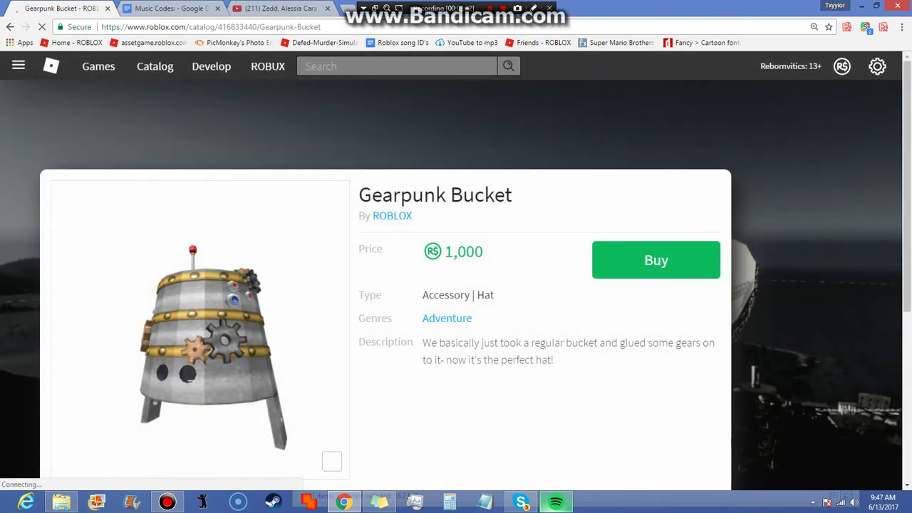
Step: Purchase the Gearpunk Bucket hat for R$1,000 and confirm it in the Buy Item dialog
{"action": "left_click", "coordinate": [656, 260]}
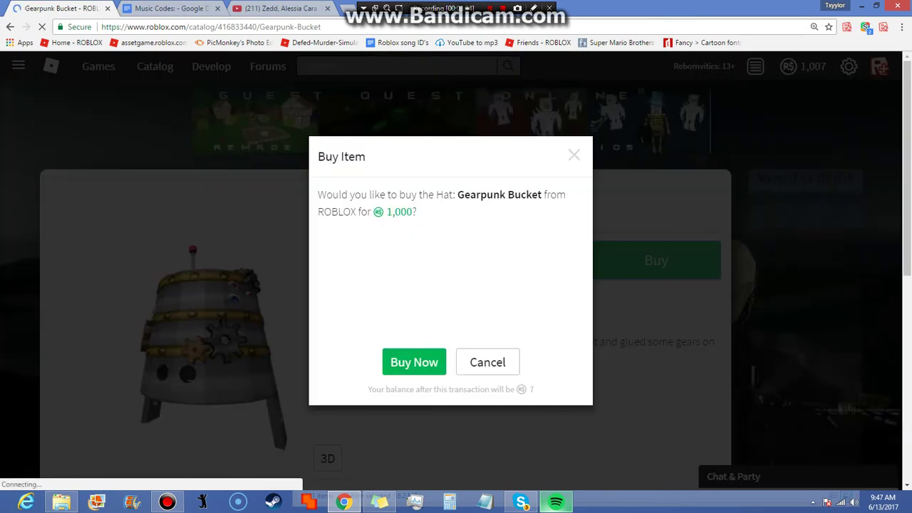
{"action": "left_click", "coordinate": [656, 260]}
{"action": "left_click", "coordinate": [657, 260]}
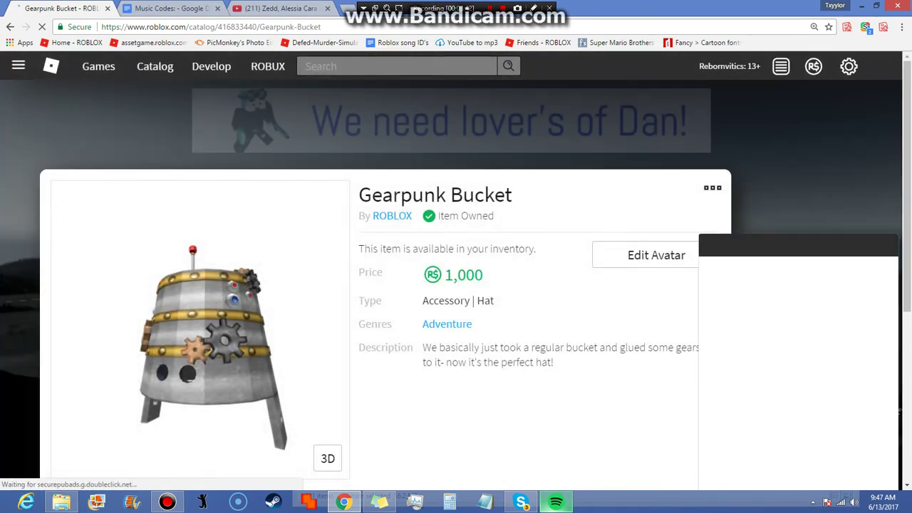
Step: Wear the owned Gearpunk Bucket hat on the avatar from the item page's options menu
{"action": "left_click", "coordinate": [712, 188]}
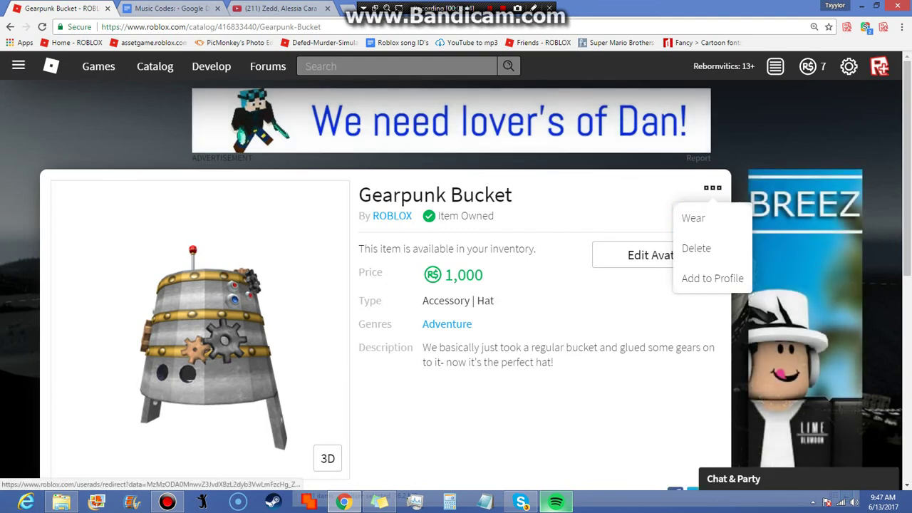
{"action": "left_click", "coordinate": [694, 218]}
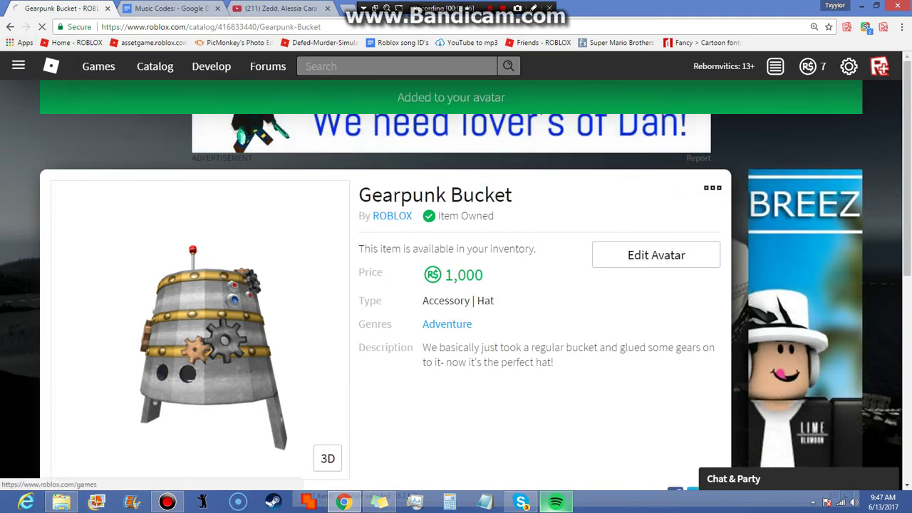